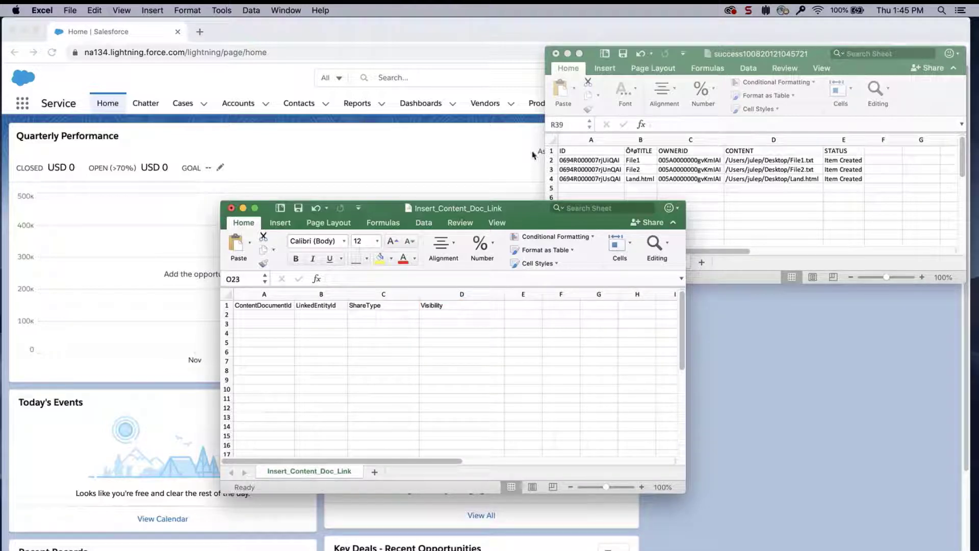
# Copy the three record IDs from the success file into the ContentDocumentId column of Insert_Content_Doc_Link, starting at A2
pyautogui.click(595, 179)
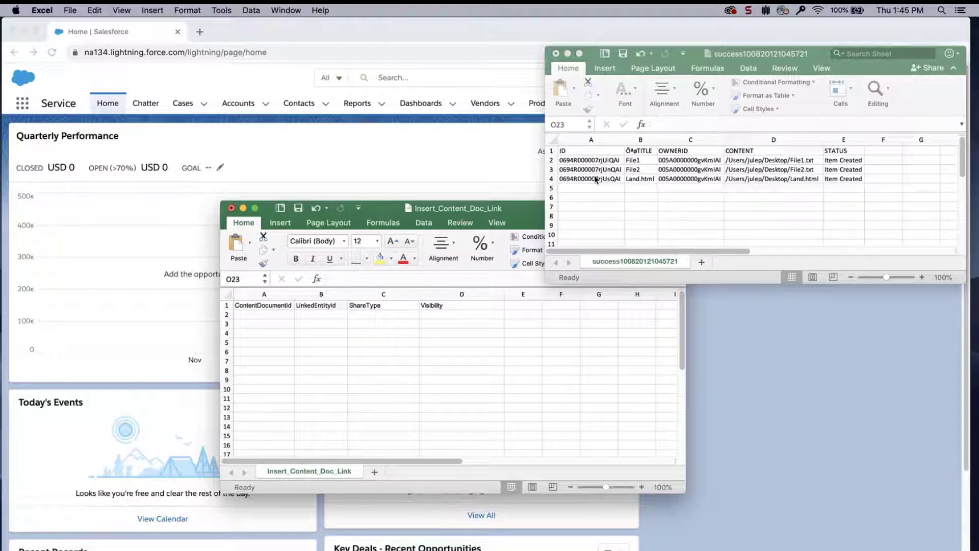
pyautogui.moveTo(592, 160); pyautogui.dragTo(590, 178)
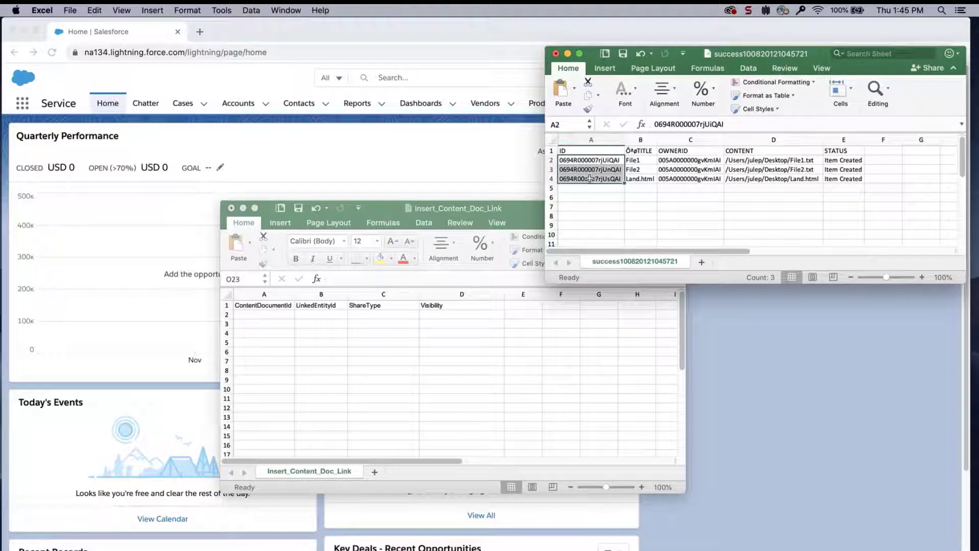
pyautogui.press('super+c')
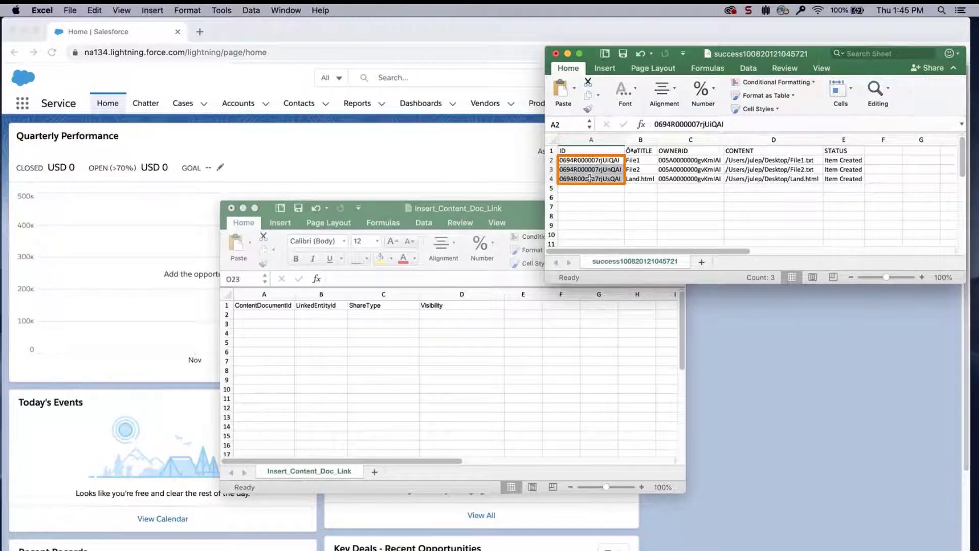
pyautogui.click(267, 317)
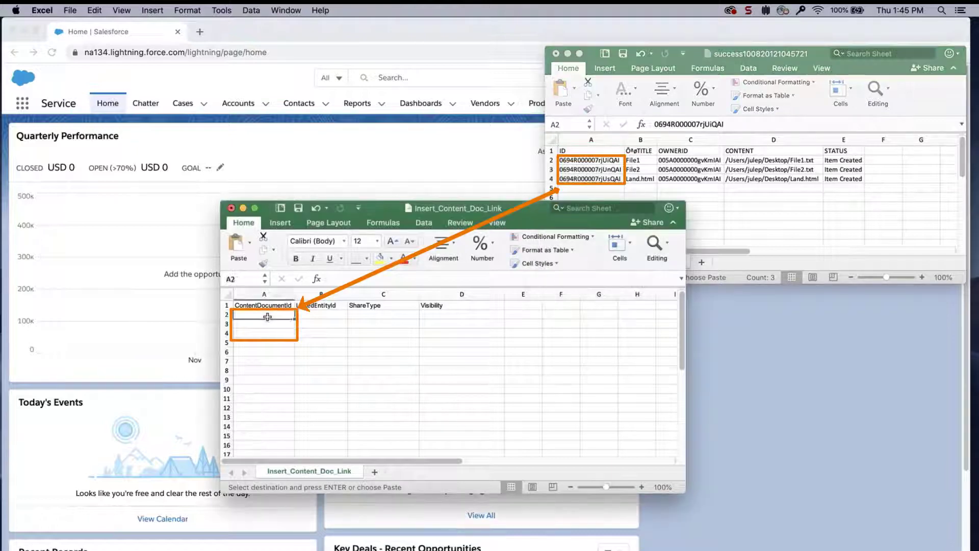
pyautogui.press('super+v')
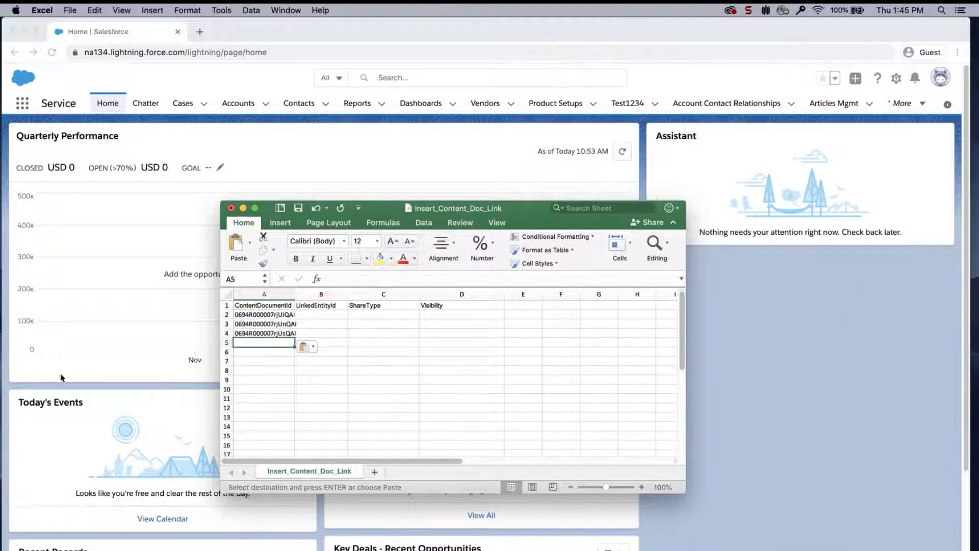
# Copy the Grand Beach Hotel Miami Beach account ID from the account export into LinkedEntityId cells B2 to B4, and minimize the export
pyautogui.scroll(-3, 61, 378)
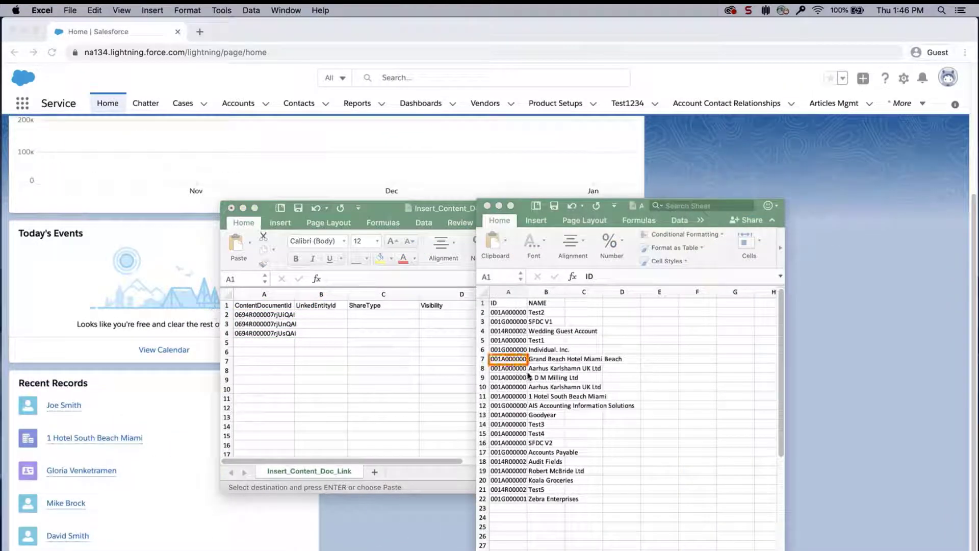
pyautogui.click(520, 360)
pyautogui.click(519, 360)
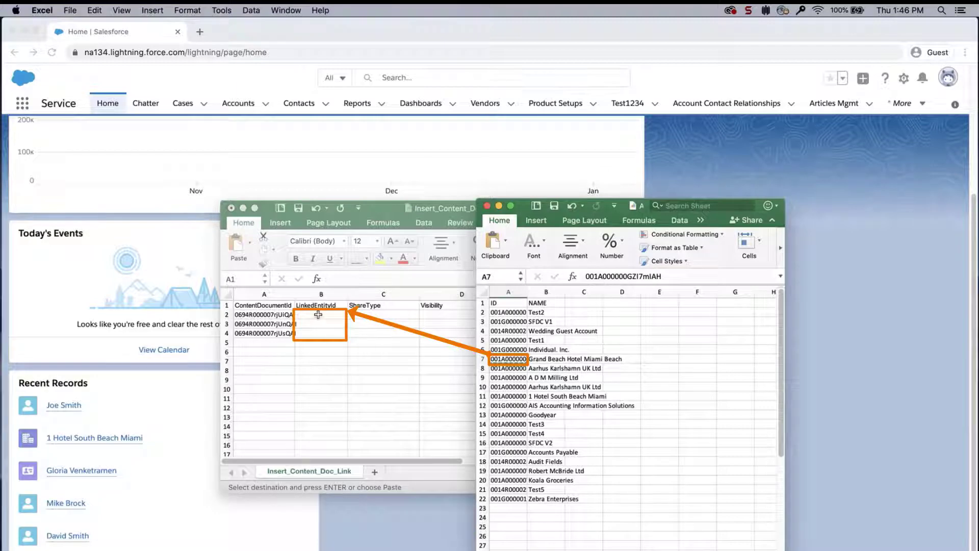
pyautogui.moveTo(318, 314); pyautogui.dragTo(321, 333)
pyautogui.press('super+v')
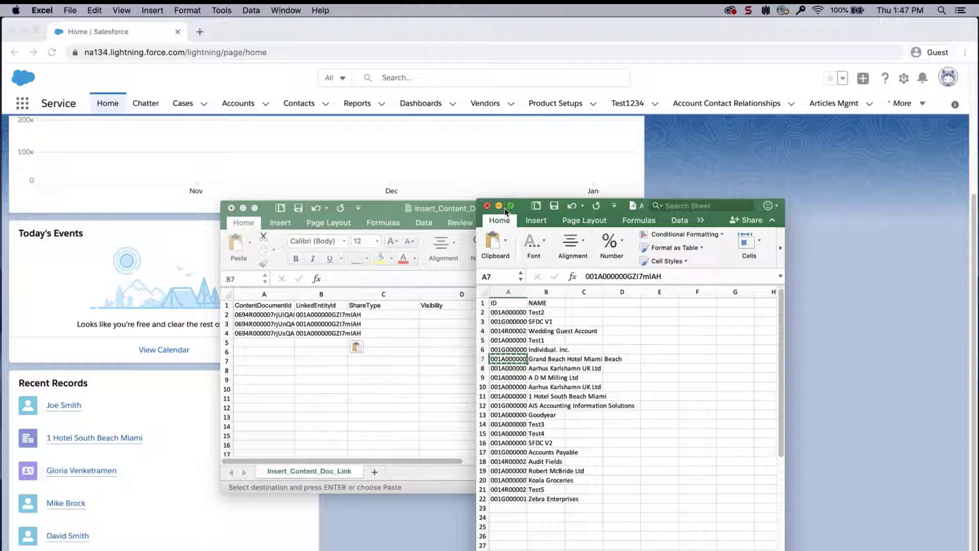
pyautogui.click(500, 206)
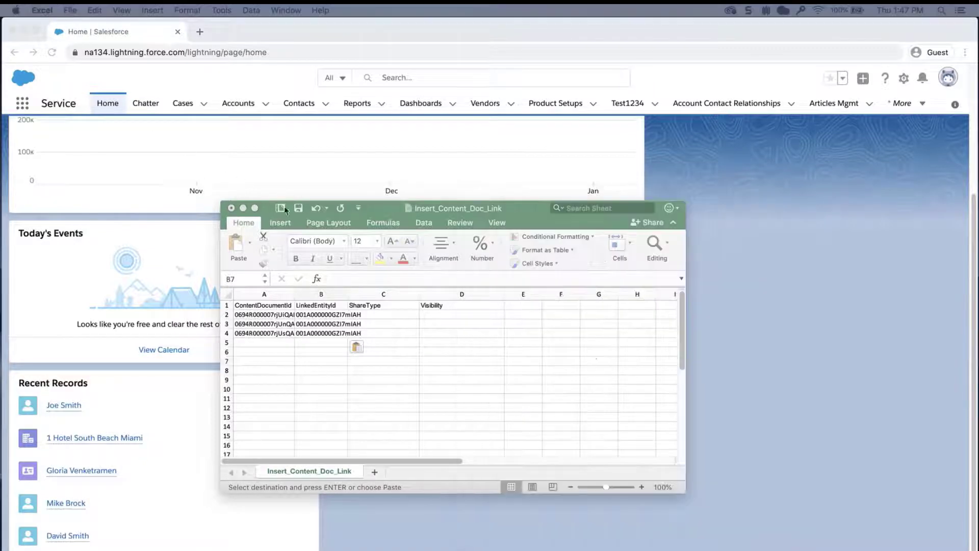
# Fill the three rows with ShareType I and Visibility Allusers, and save the sheet in CSV UTF-8 format
pyautogui.click(383, 313)
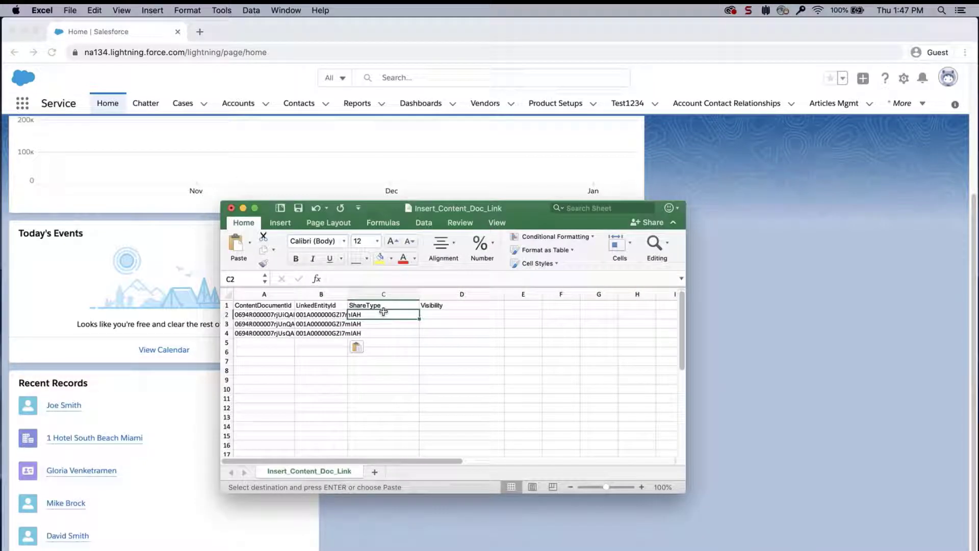
pyautogui.press('super+v')
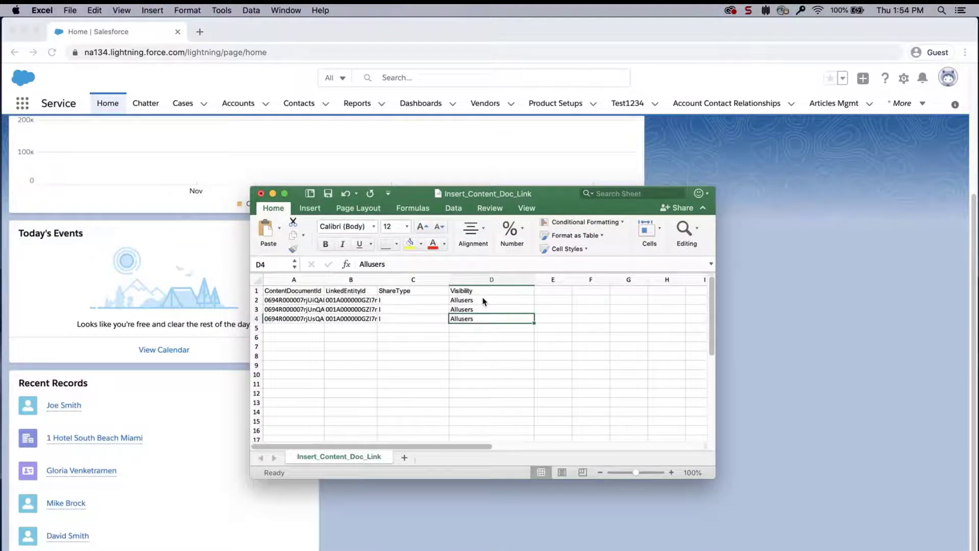
pyautogui.press('super+s')
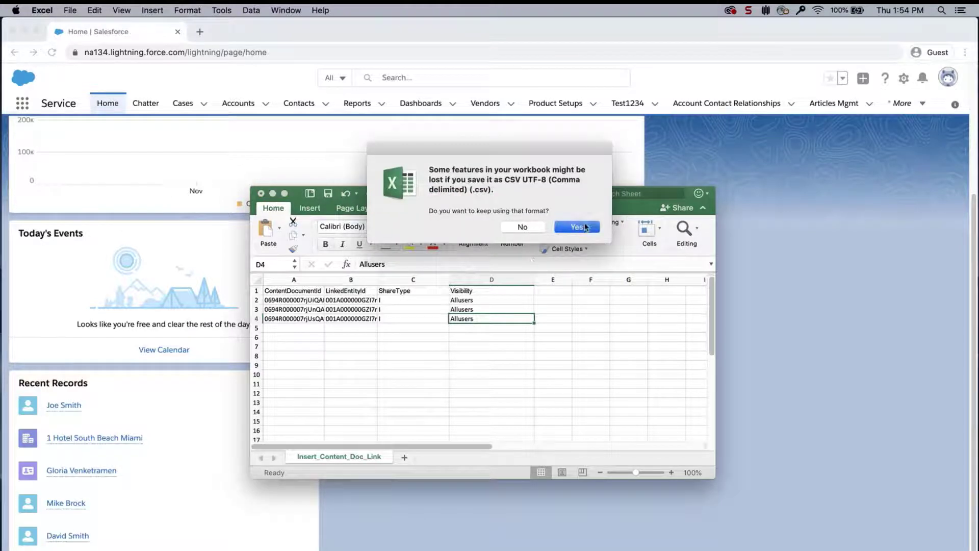
pyautogui.click(586, 227)
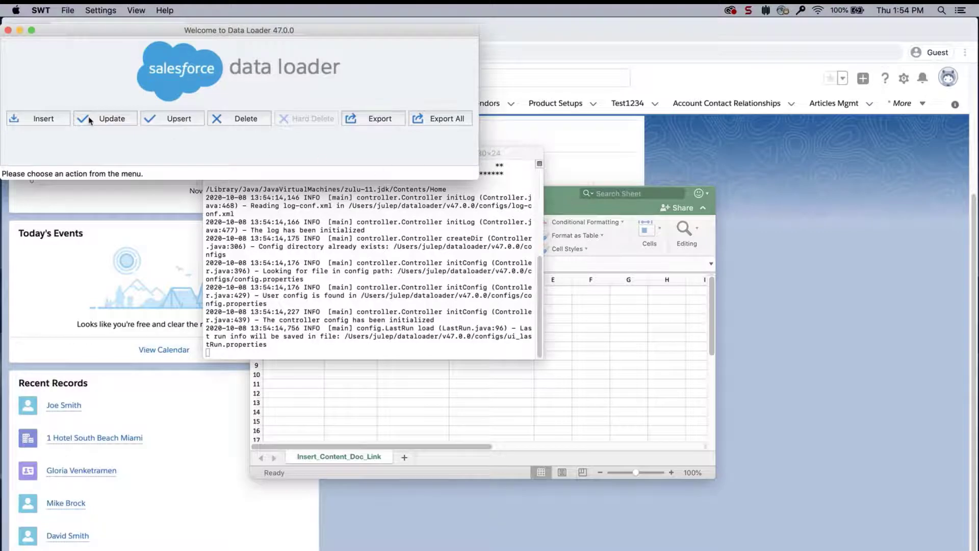
# Switch to Data Loader, start an Insert operation and log in to the Salesforce org with the account password
pyautogui.click(56, 121)
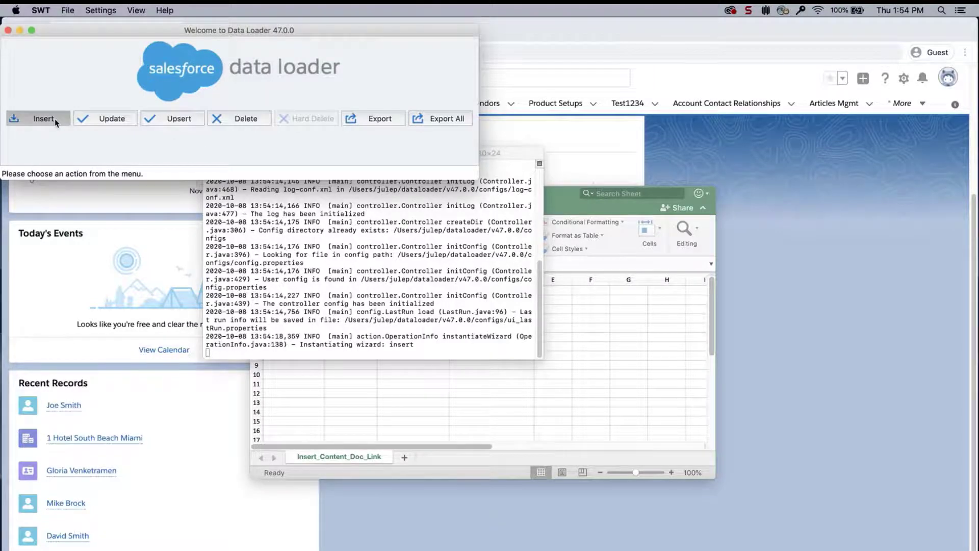
pyautogui.click(440, 317)
pyautogui.press('super+v')
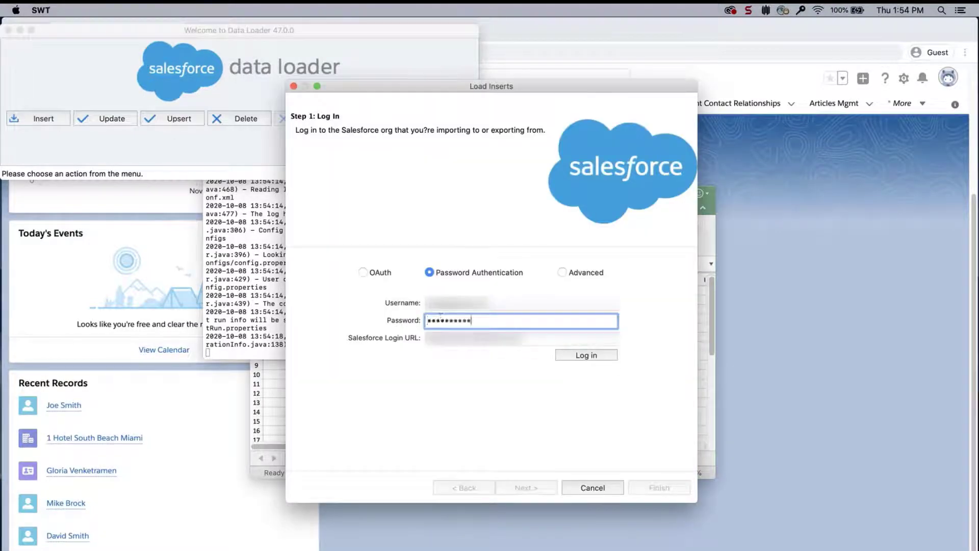
pyautogui.click(614, 359)
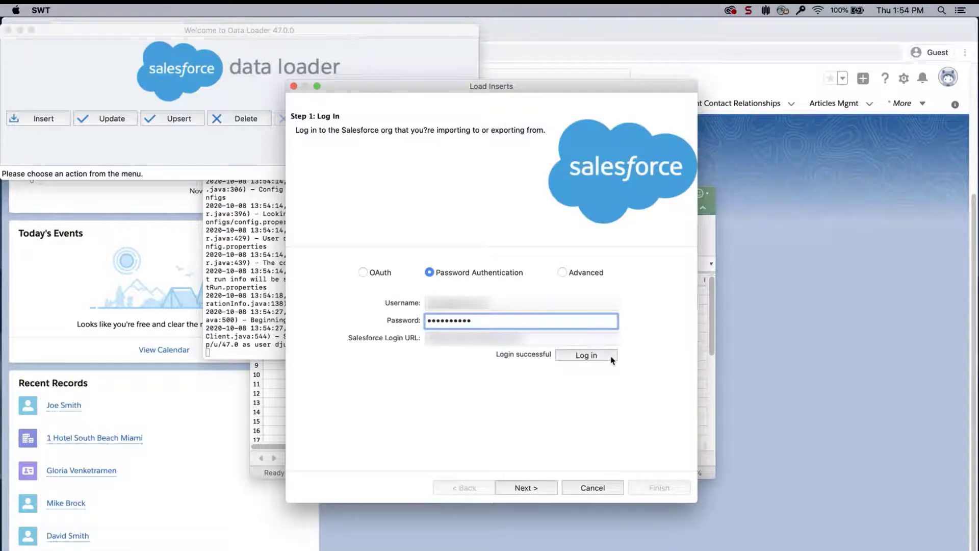
pyautogui.click(552, 489)
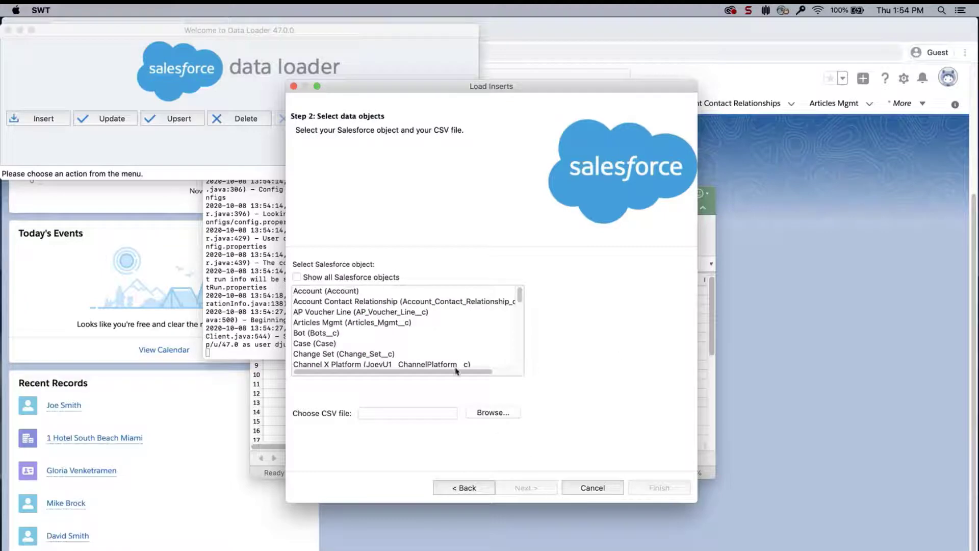
# Show all Salesforce objects, select Content Document Link (ContentDocumentLink) and load Insert_Content_Doc_Link.csv from the Desktop as its data file
pyautogui.click(397, 278)
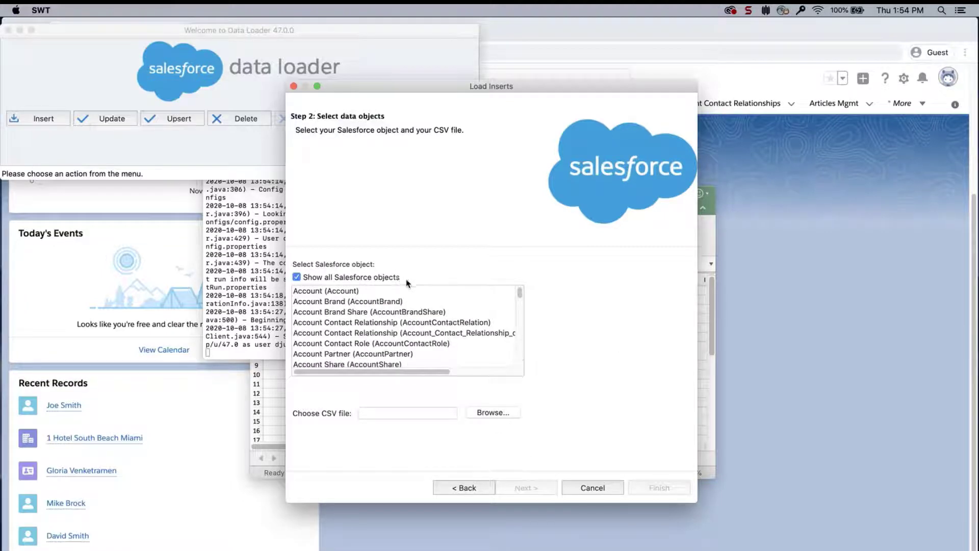
pyautogui.moveTo(520, 293); pyautogui.dragTo(520, 313)
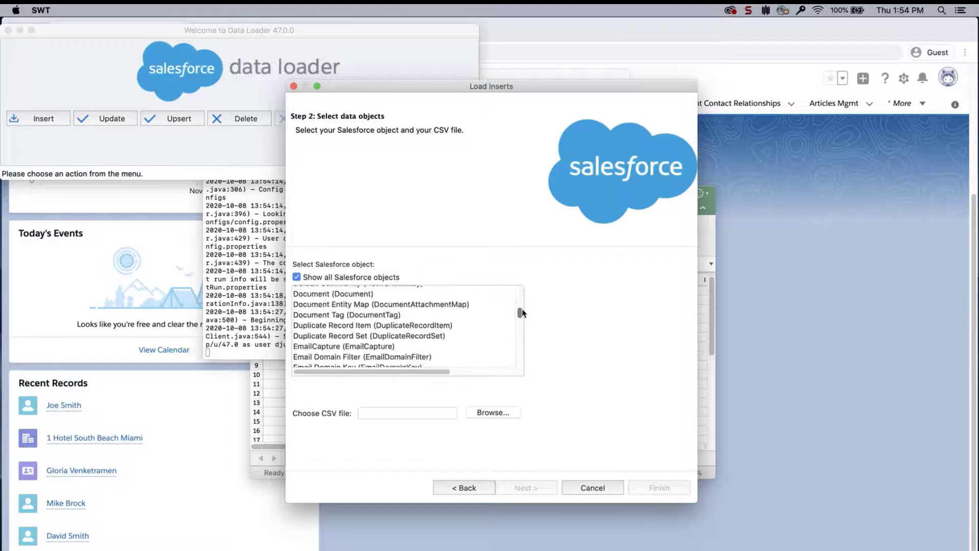
pyautogui.scroll(10, 475, 324)
pyautogui.click(475, 321)
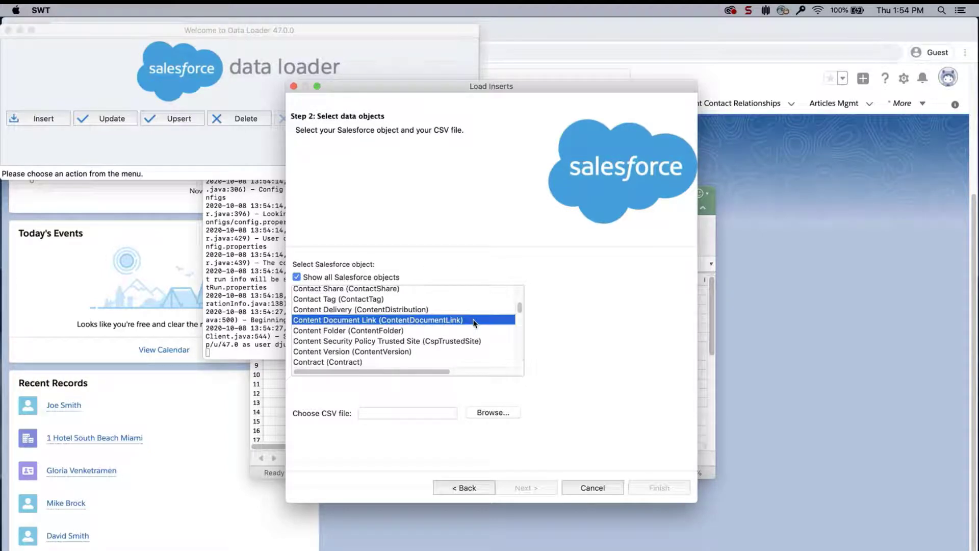
pyautogui.click(488, 416)
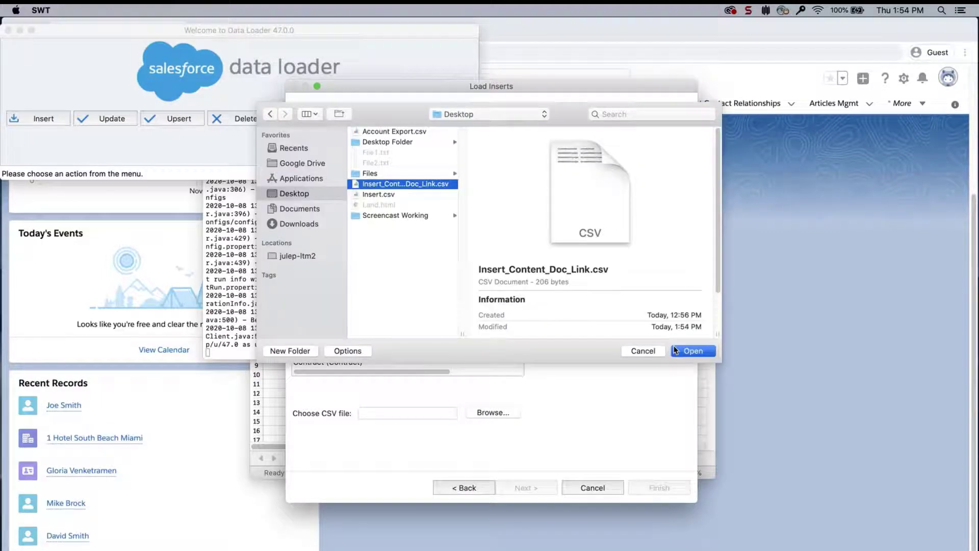
pyautogui.click(674, 350)
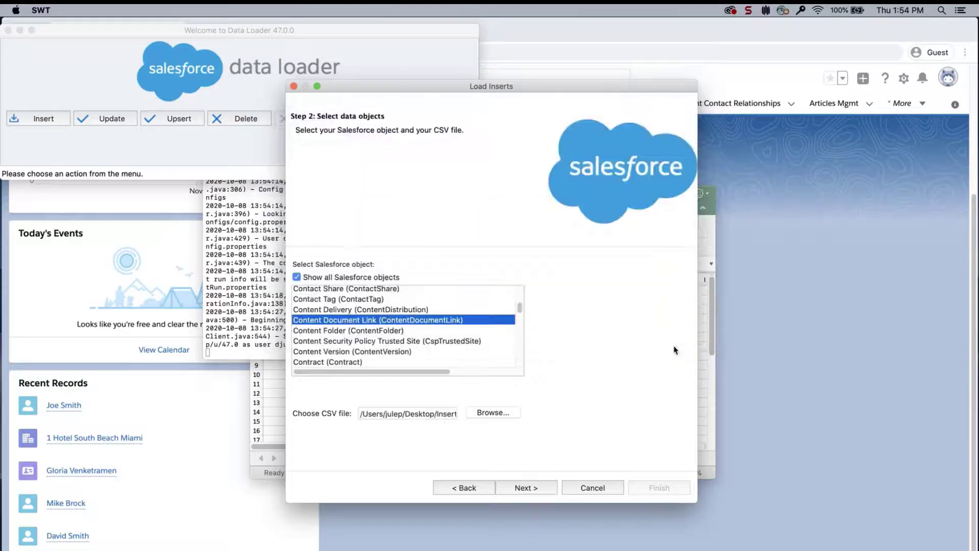
pyautogui.click(540, 489)
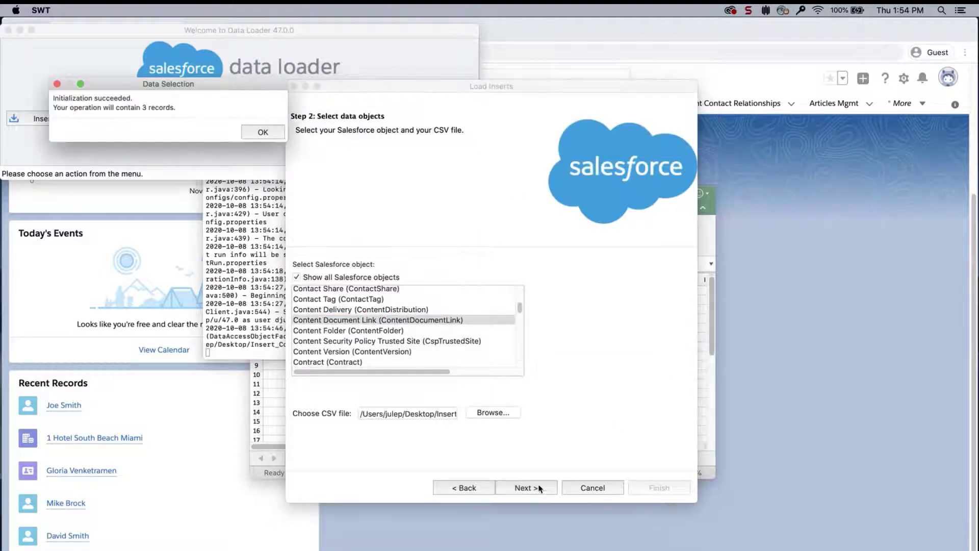
pyautogui.click(264, 133)
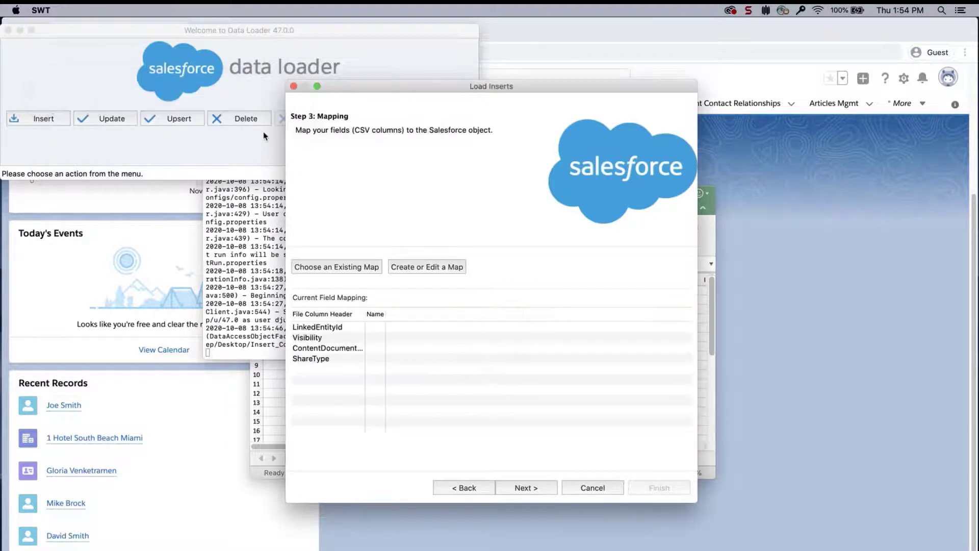
# Create a field mapping by auto-matching the columns and manually mapping the ContentDocument ID field to its column
pyautogui.click(456, 269)
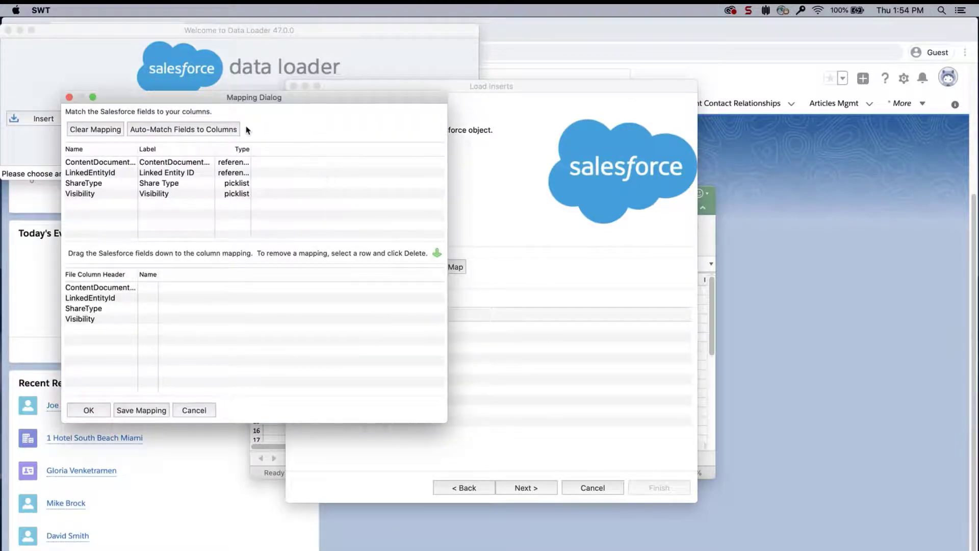
pyautogui.click(236, 130)
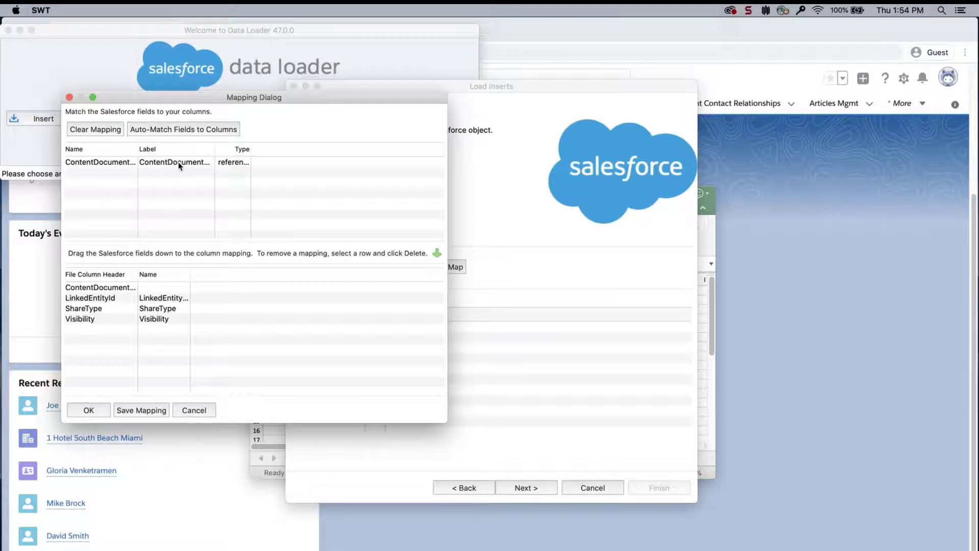
pyautogui.moveTo(177, 168); pyautogui.dragTo(181, 288)
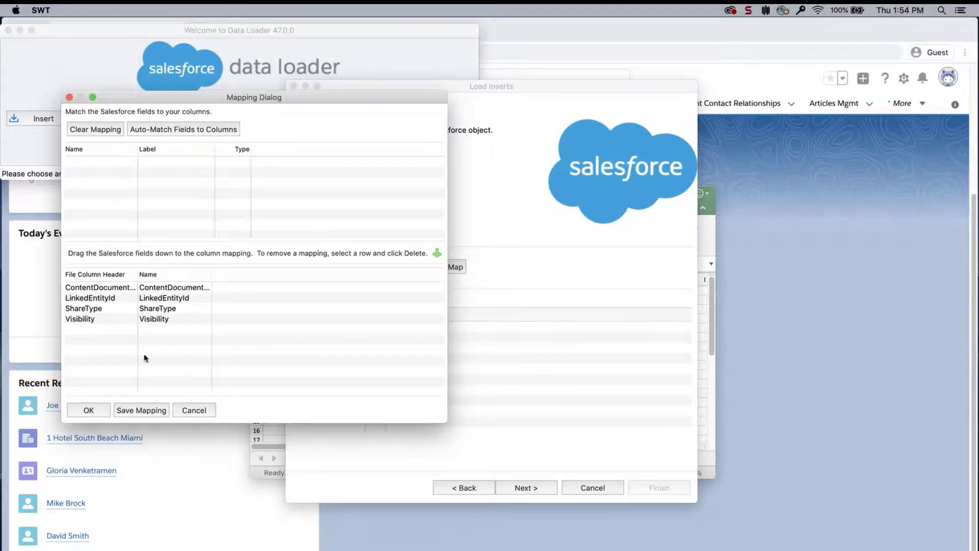
pyautogui.click(89, 410)
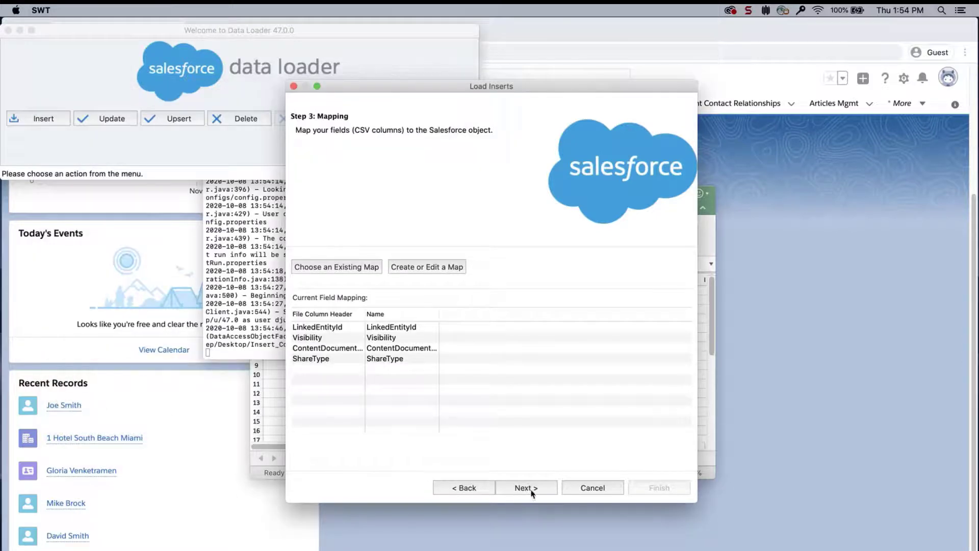
pyautogui.click(531, 492)
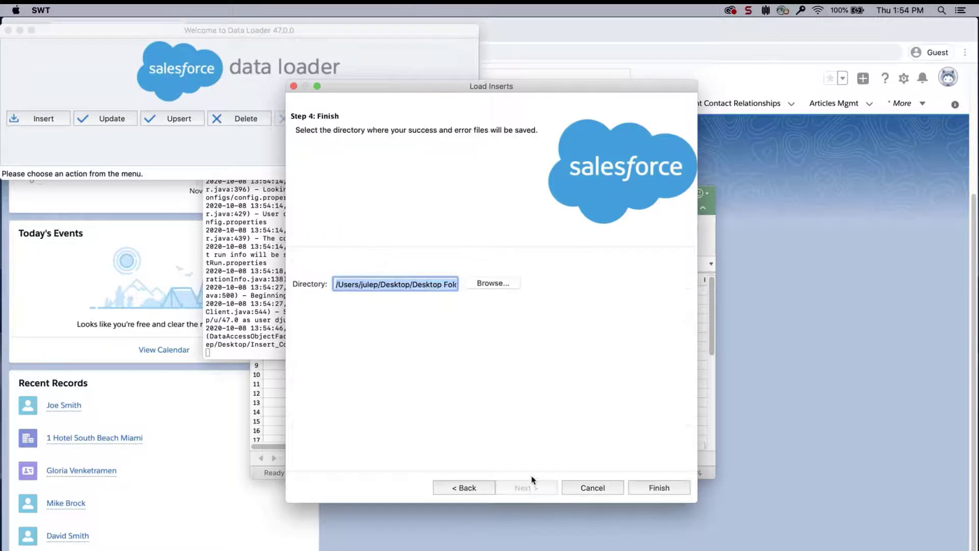
# Run the insert with the preset directory for success and error files, and close the completion summary
pyautogui.click(643, 488)
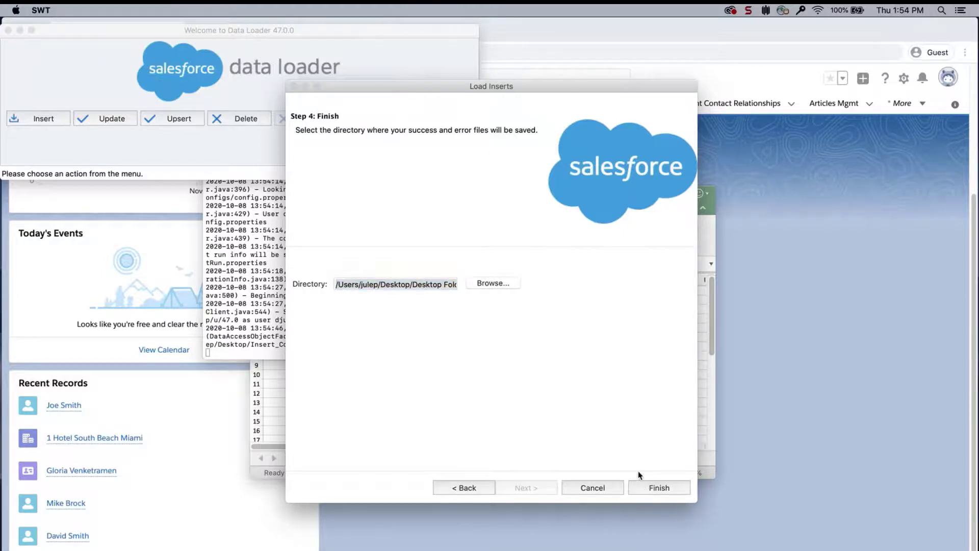
pyautogui.click(575, 216)
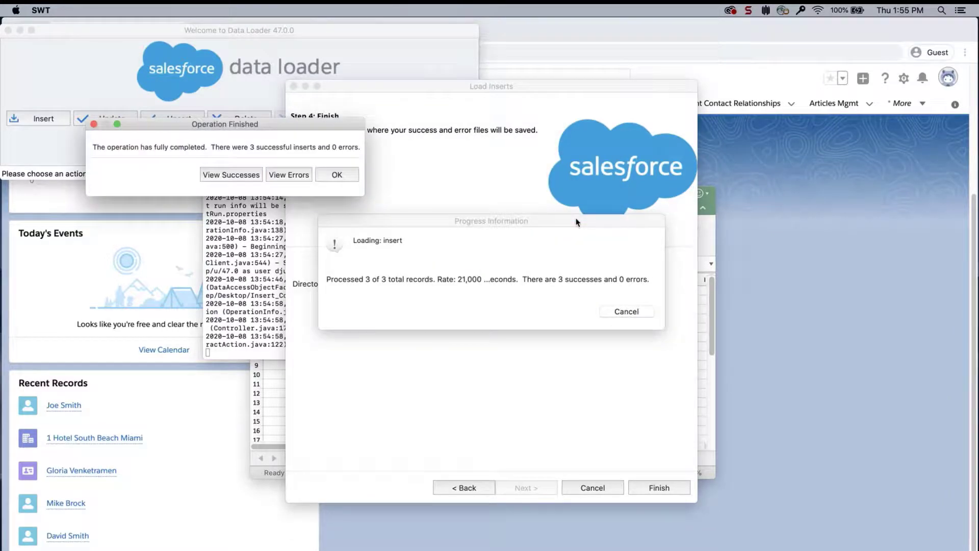
pyautogui.click(344, 179)
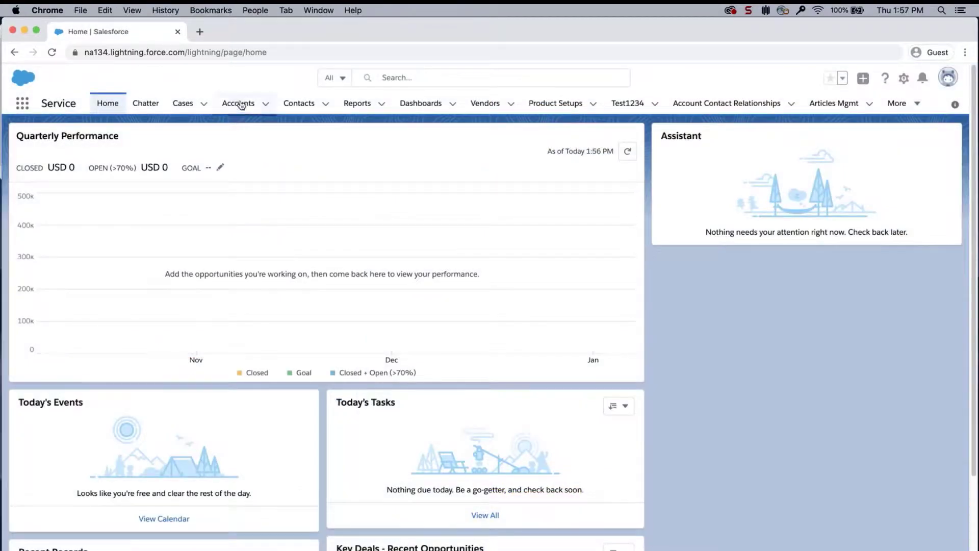
# Open the Grand Beach Hotel Miami Beach account in Salesforce and view all of its related notes
pyautogui.click(240, 103)
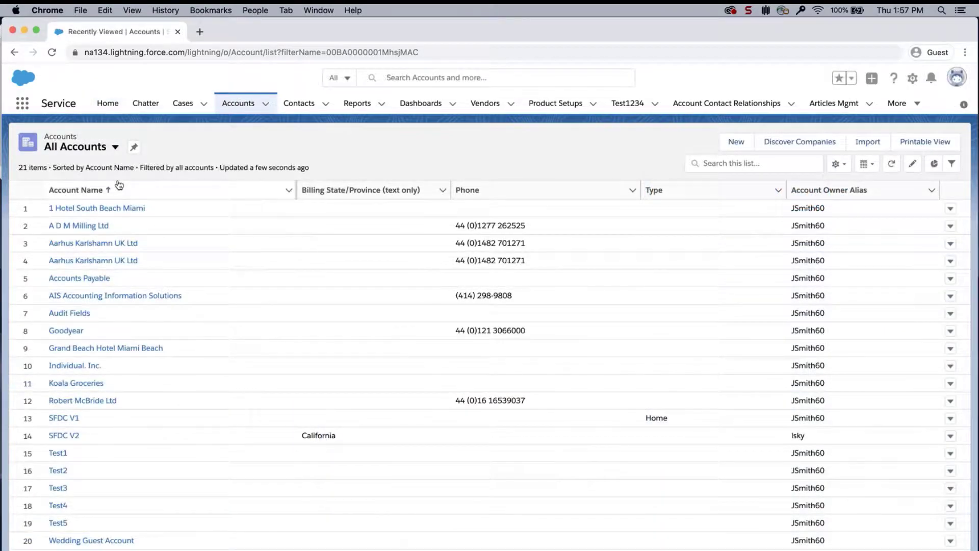
pyautogui.click(124, 348)
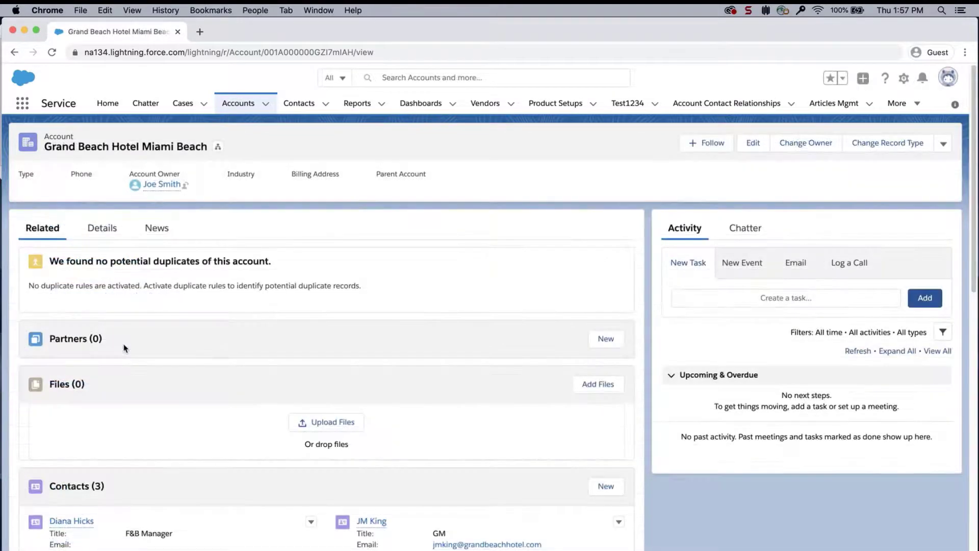
pyautogui.scroll(-10, 163, 397)
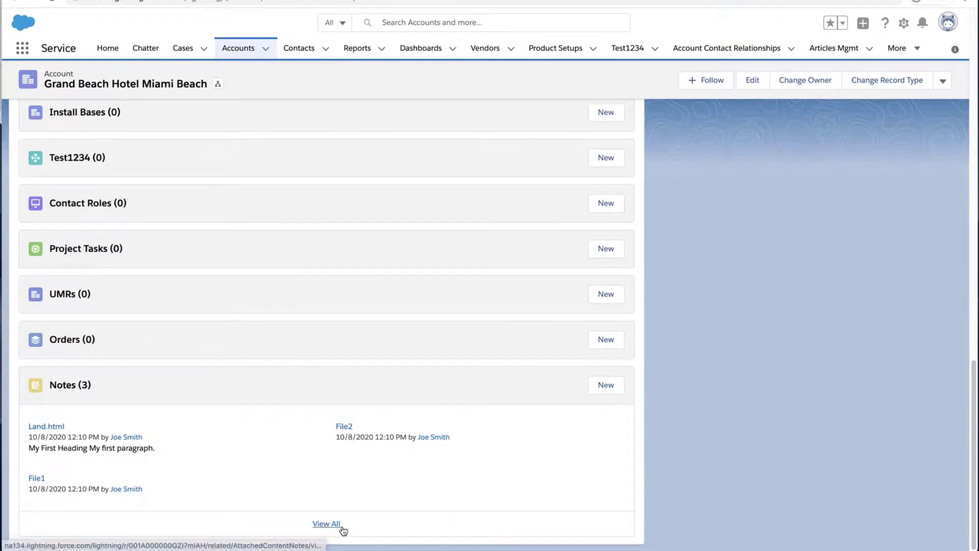
pyautogui.click(326, 523)
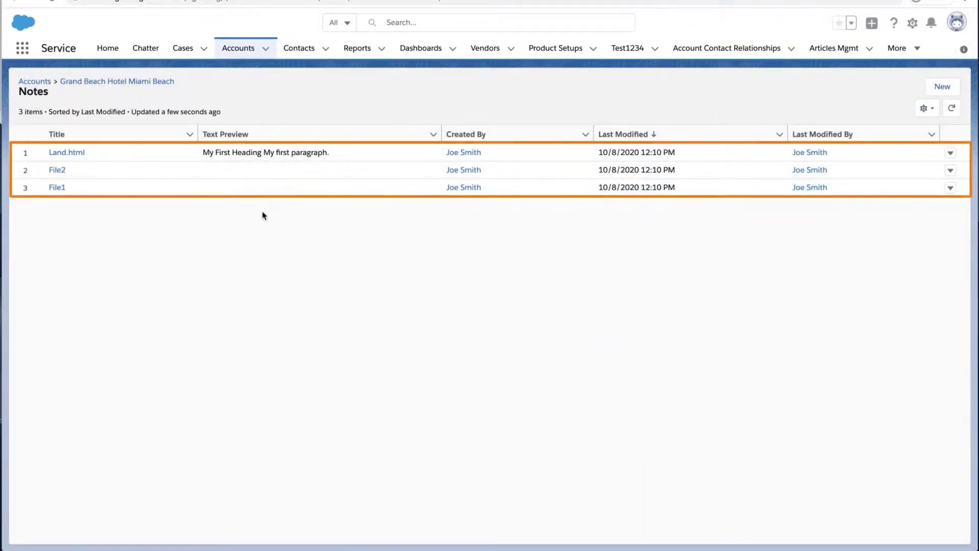